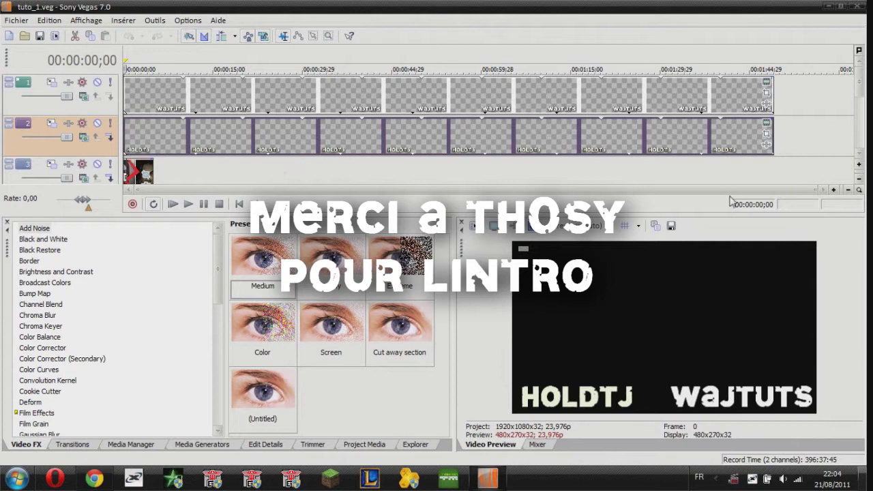
scroll(861, 103, "down", 1)
scroll(861, 102, "up", 1)
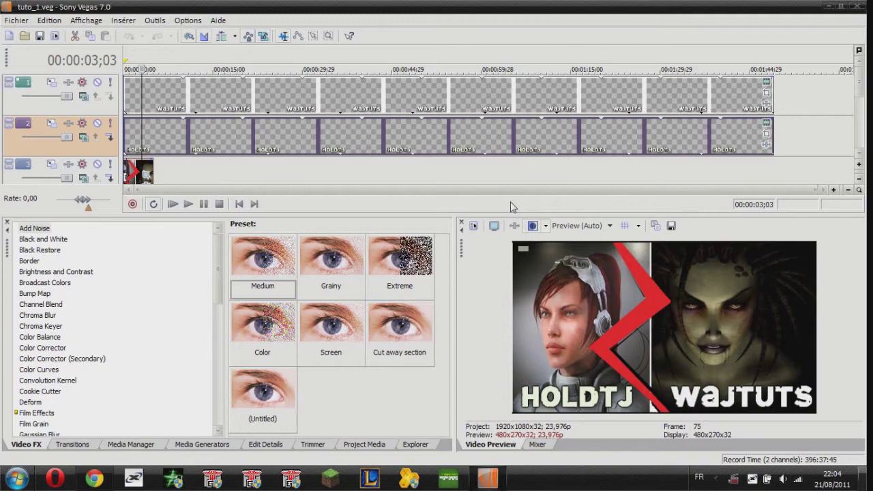
left_click(238, 204)
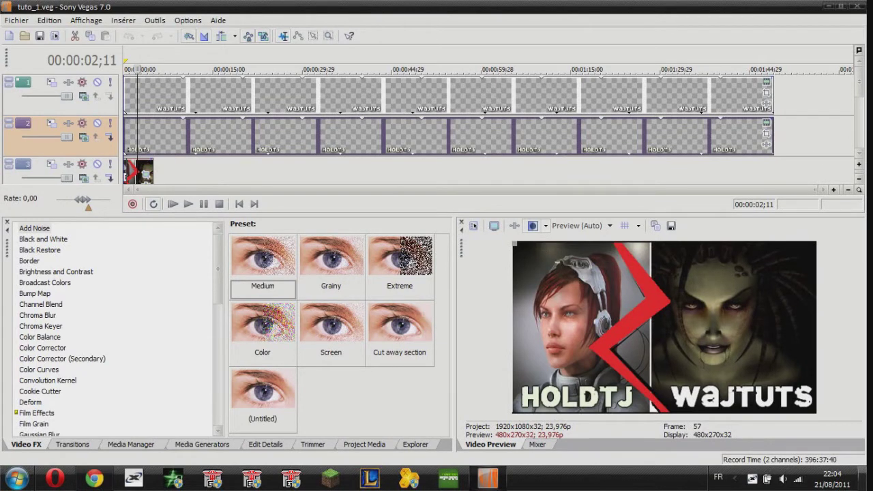
Switch to the desktop, view the kerri_mix image, close it and return to the Sony Vegas project
left_click(826, 6)
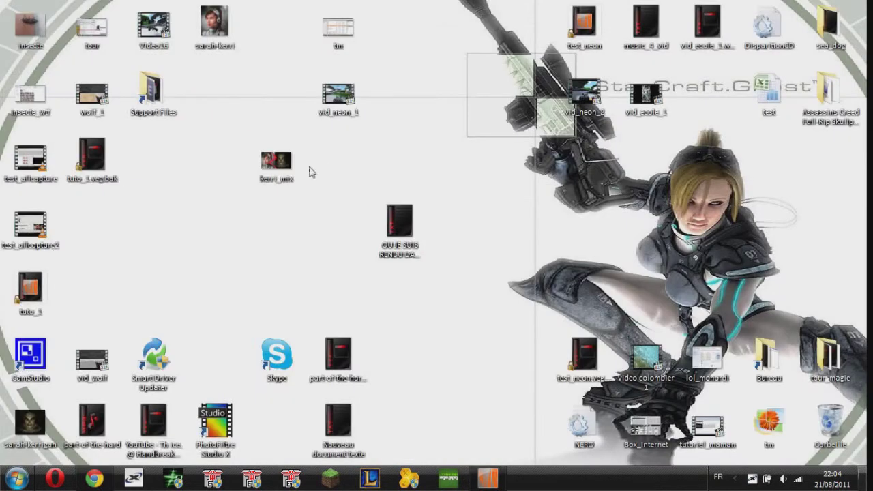
left_click(305, 172)
double_click(307, 173)
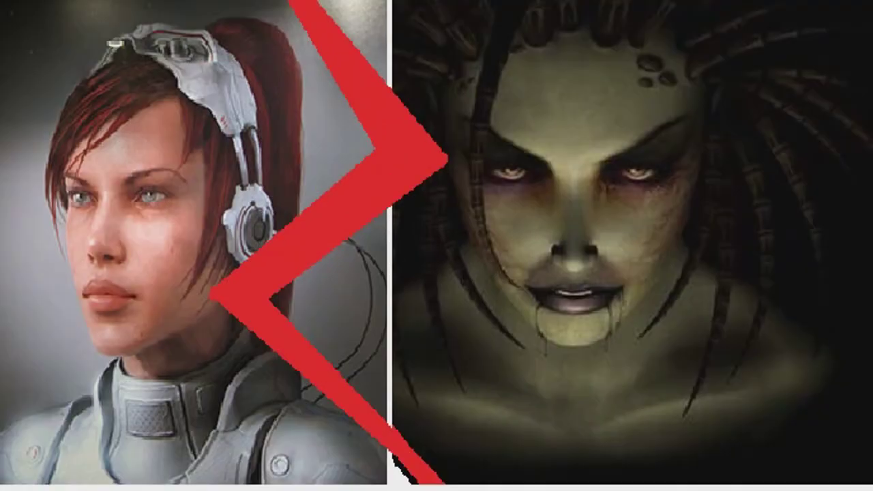
key("alt+F4")
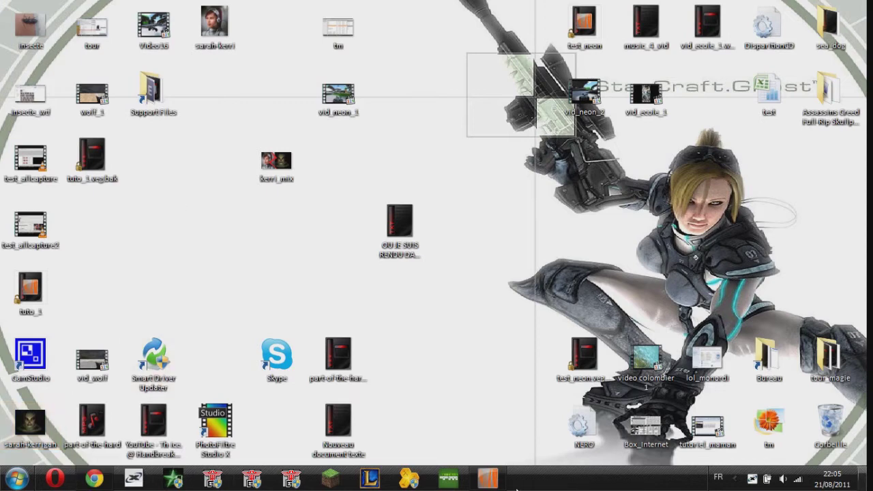
left_click(488, 478)
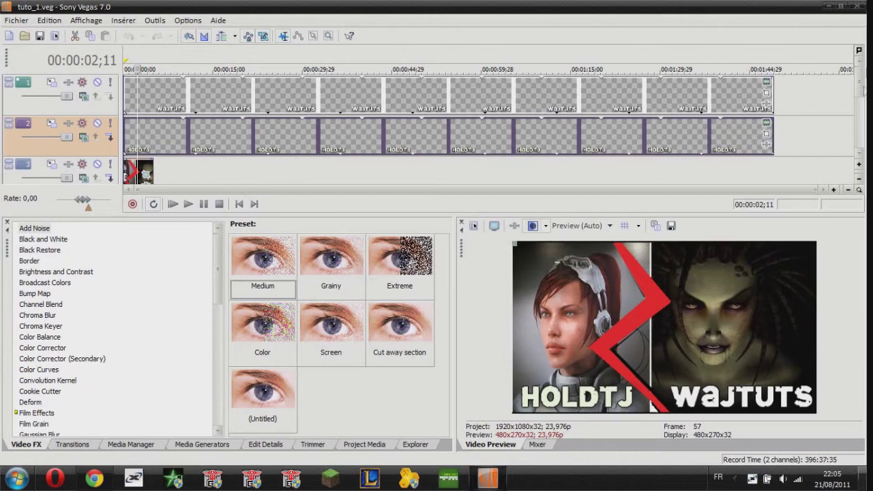
Bring the kerri_mix image from the desktop onto the third video track at 00:00:44;16, with the program maximized again
left_click(390, 175)
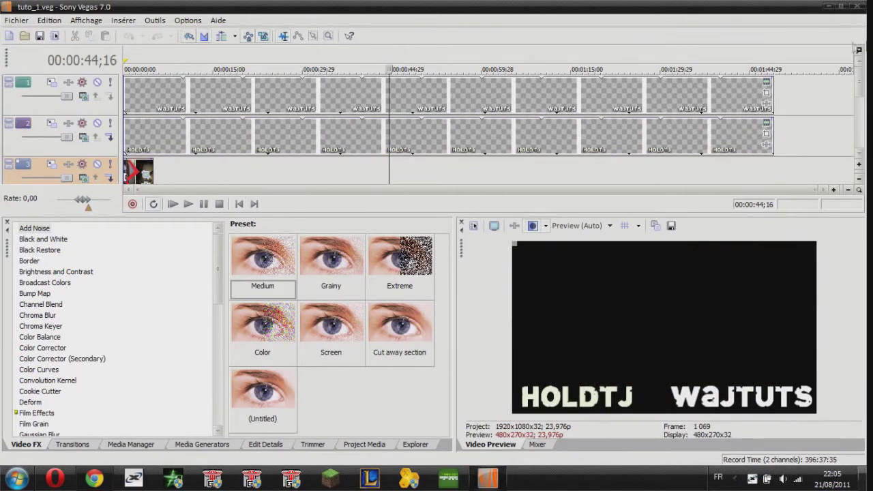
left_click(840, 6)
left_click_drag(369, 14, 872, 20)
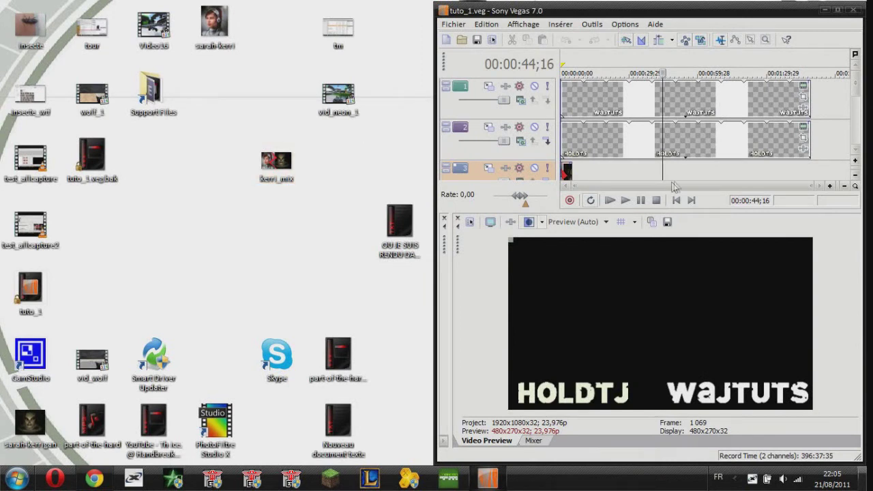
left_click_drag(688, 174, 685, 175)
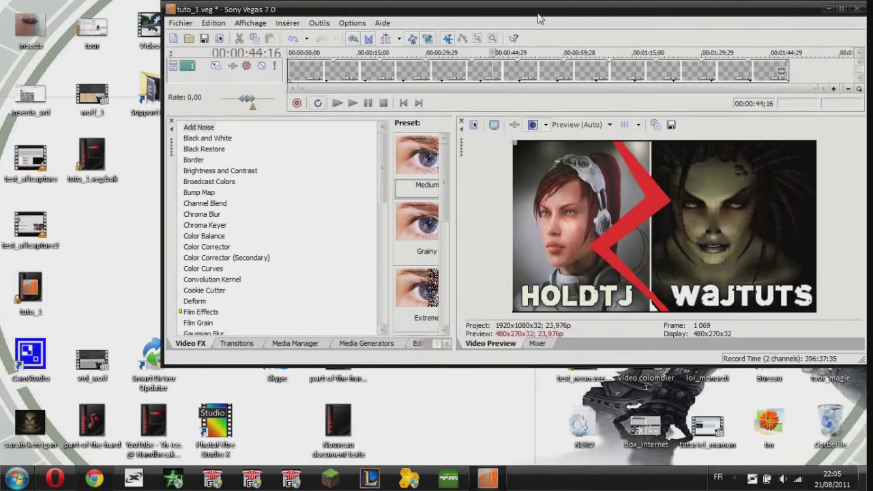
double_click(539, 19)
Place copies of the image event on tracks 4 and 5, beneath the one on track 3
left_click_drag(863, 86, 865, 107)
left_click_drag(412, 87, 420, 157)
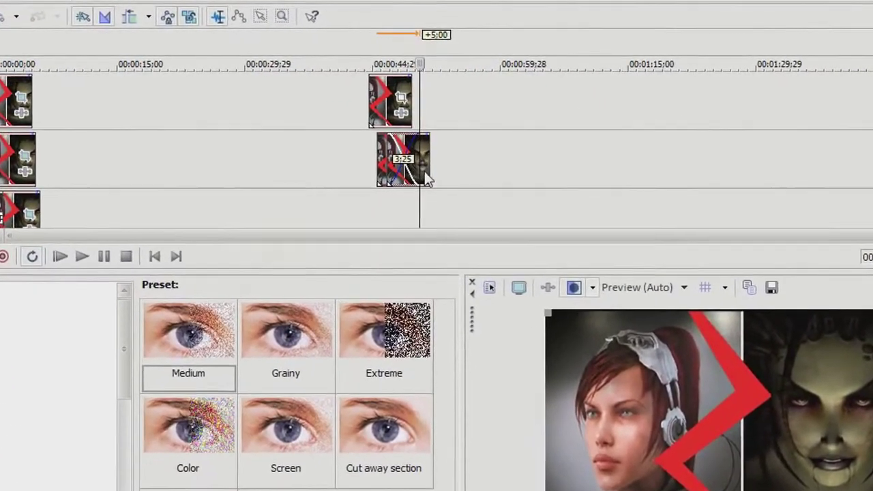
left_click_drag(424, 172, 418, 218)
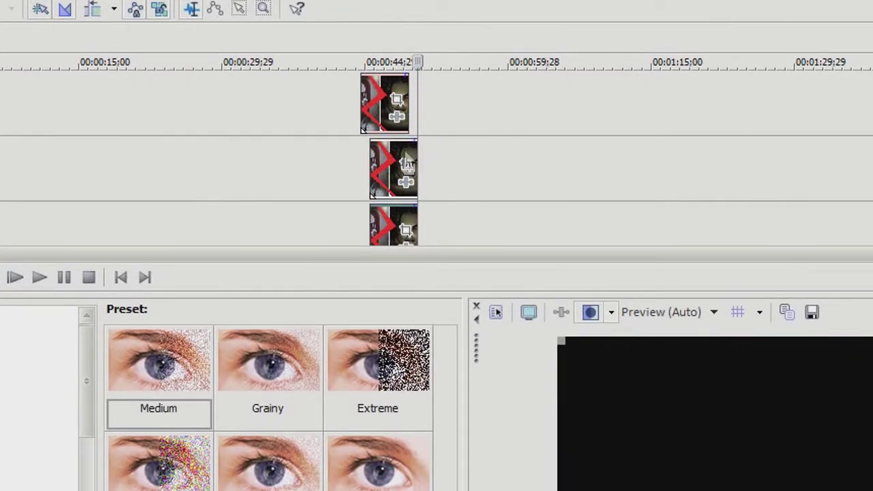
Stagger the three image events so each starts after the one above, offsetting the lowest by 0;26
left_click_drag(410, 171, 485, 164)
scroll(436, 158, "up", 3)
left_click_drag(478, 229, 496, 230)
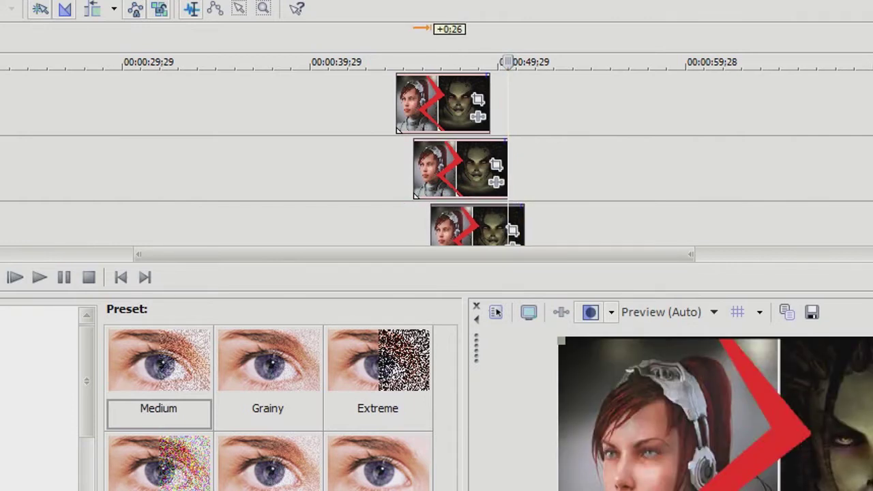
scroll(437, 158, "up", 1)
scroll(437, 157, "down", 1)
Enable the pan/crop mask on the track 3 image and trace a closed mask around the red zigzag
left_click(479, 102)
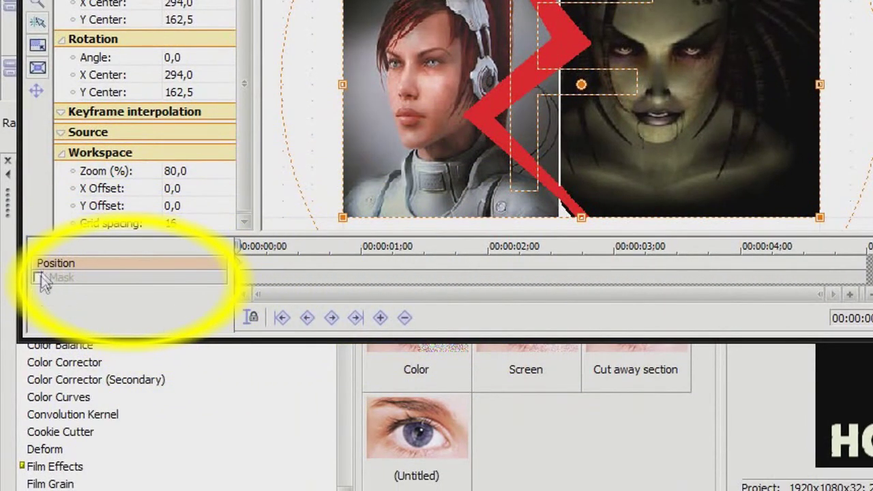
left_click(38, 277)
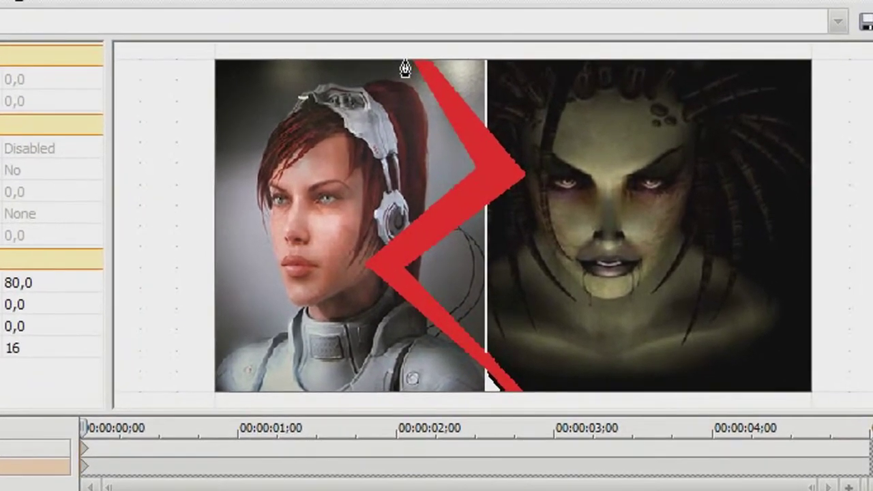
left_click(410, 60)
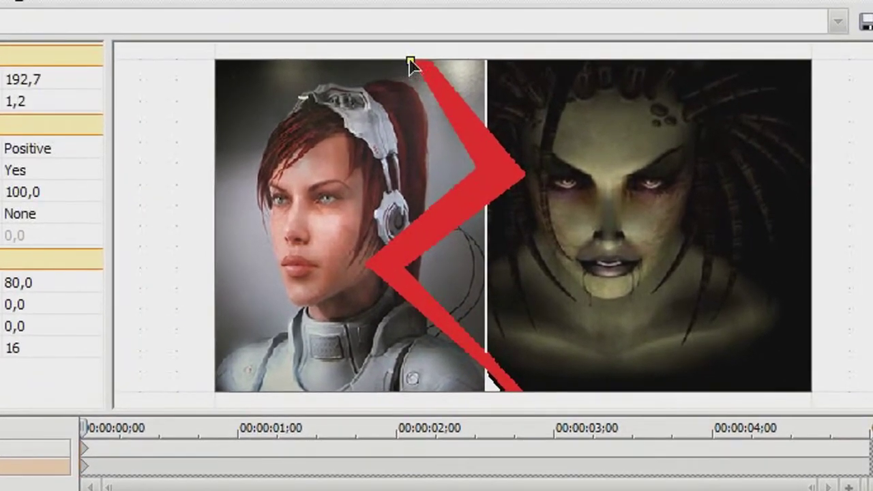
left_click(474, 169)
left_click(358, 262)
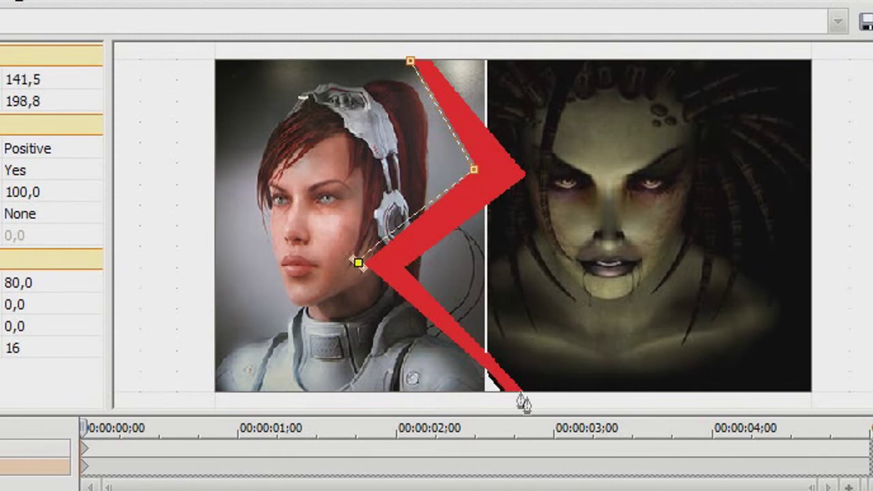
left_click(504, 405)
left_click(547, 406)
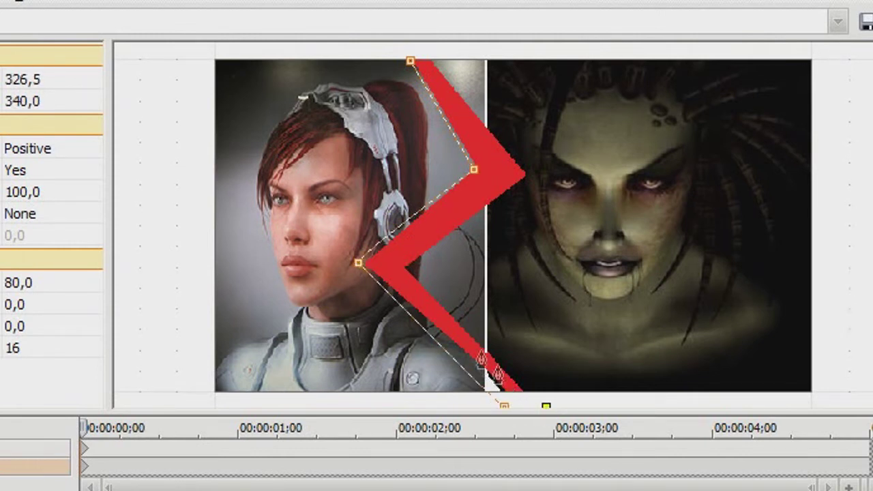
left_click(406, 269)
left_click(525, 176)
left_click(410, 60)
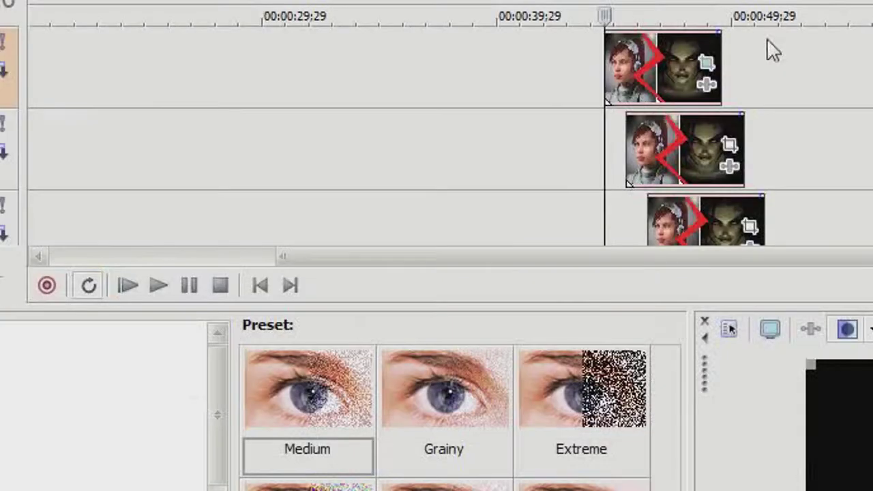
Mask the track 4 image with a closed path around the red-haired woman's half, following the zigzag's edge
left_click(728, 144)
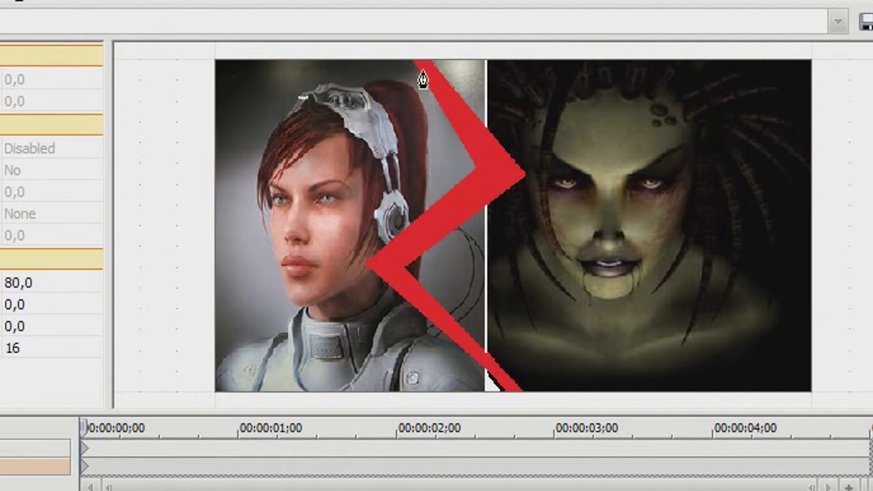
left_click(401, 58)
left_click(475, 172)
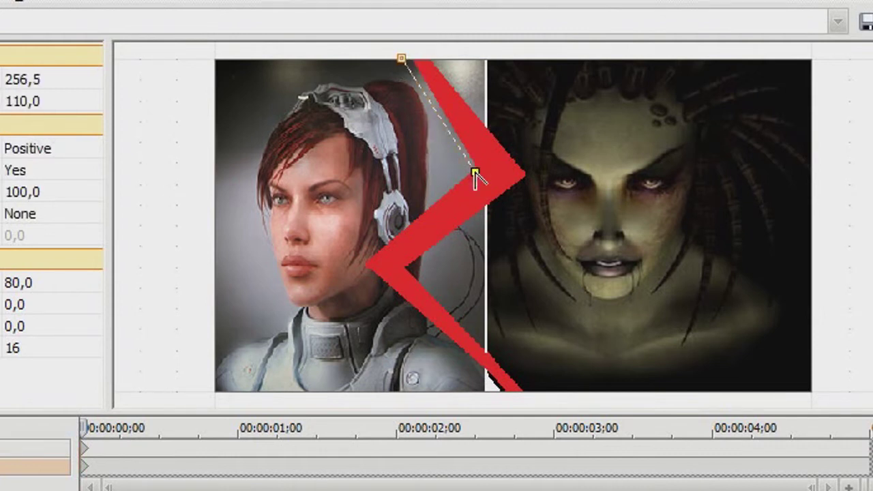
left_click(359, 263)
left_click(507, 399)
left_click(206, 404)
left_click(201, 46)
left_click(380, 52)
left_click(401, 58)
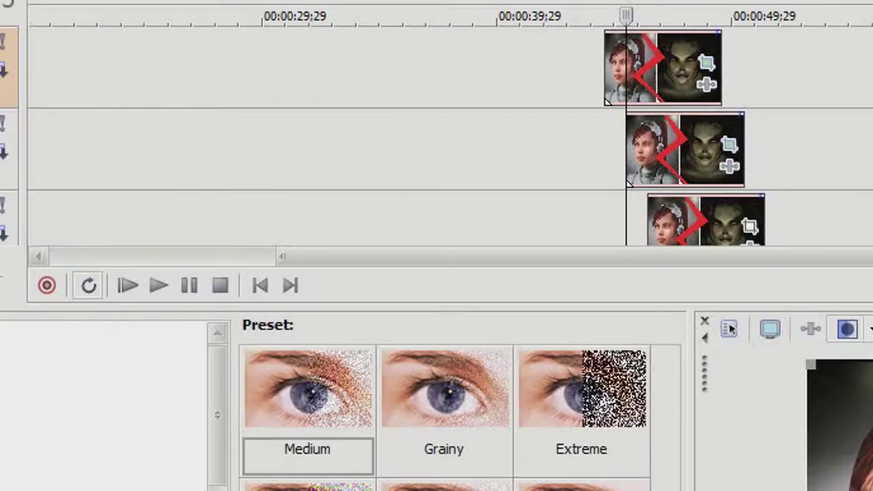
Mask the track 5 image with a closed path around the dark creature's half, following the zigzag's other edge
left_click_drag(798, 234, 744, 234)
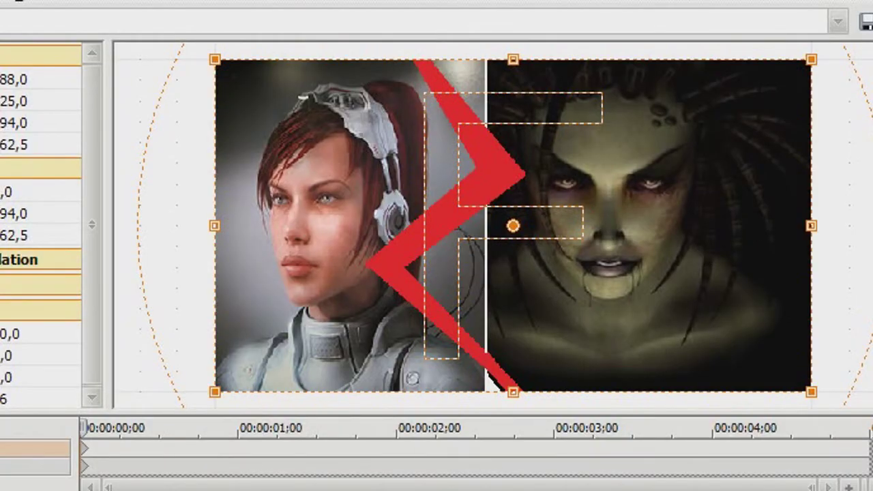
left_click(34, 466)
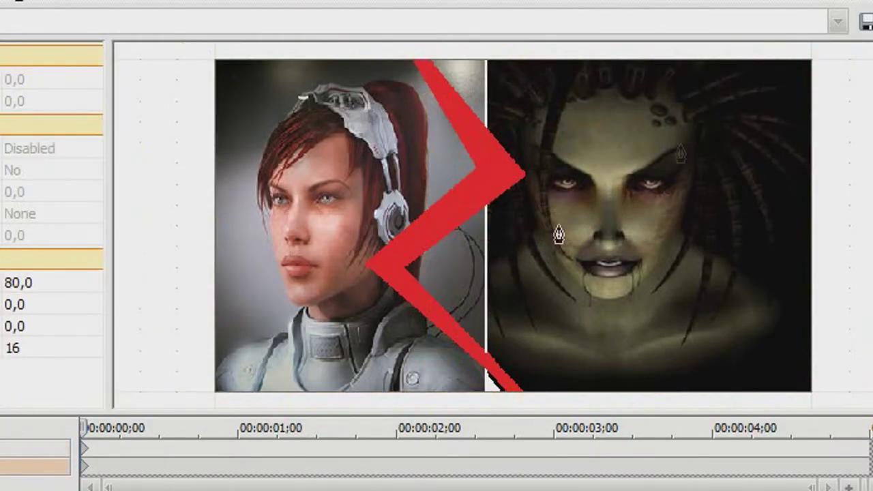
left_click(428, 54)
left_click(527, 171)
left_click(410, 272)
left_click(540, 404)
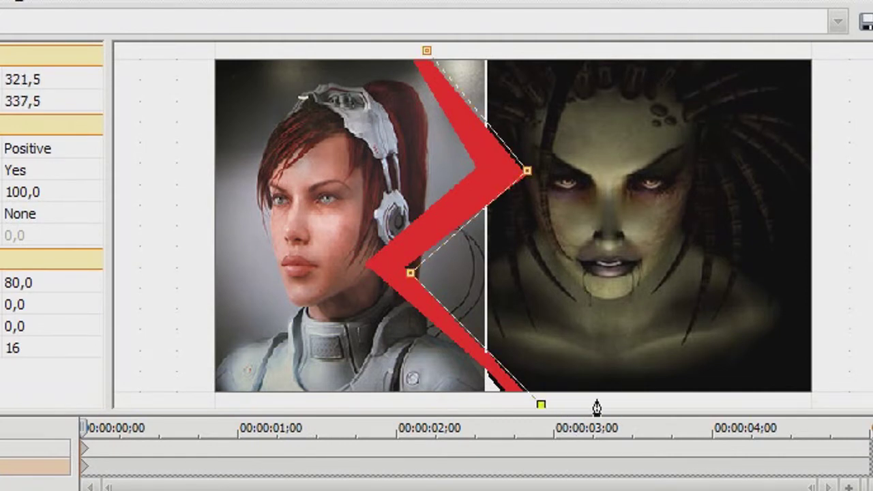
left_click(852, 397)
left_click(852, 54)
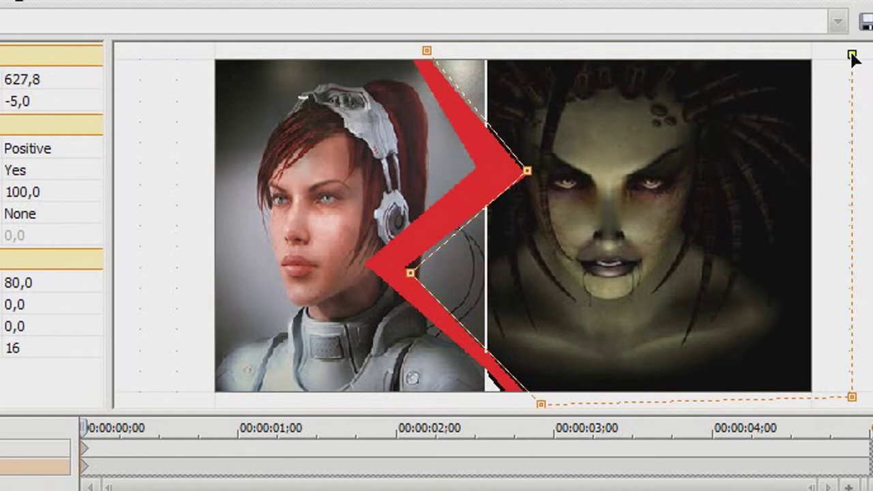
left_click(426, 51)
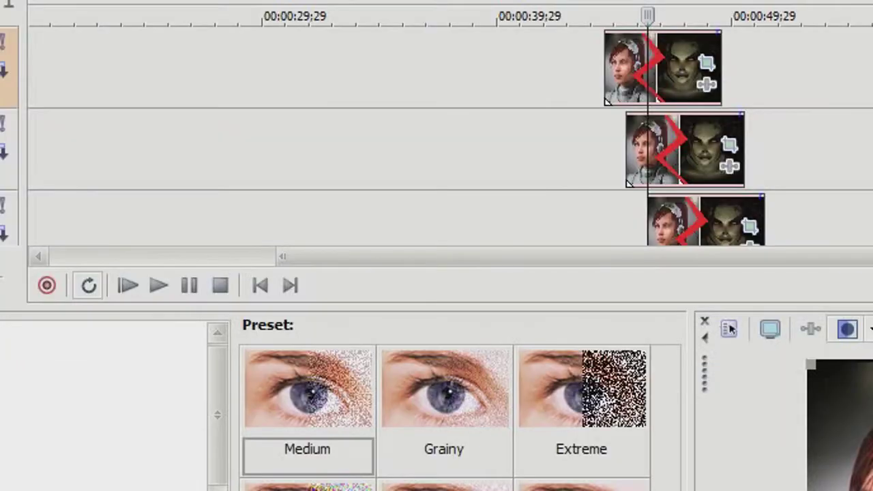
Play the three masked image events from just before they start to check how the parts appear
left_click(720, 215)
left_click(743, 210)
left_click(753, 208)
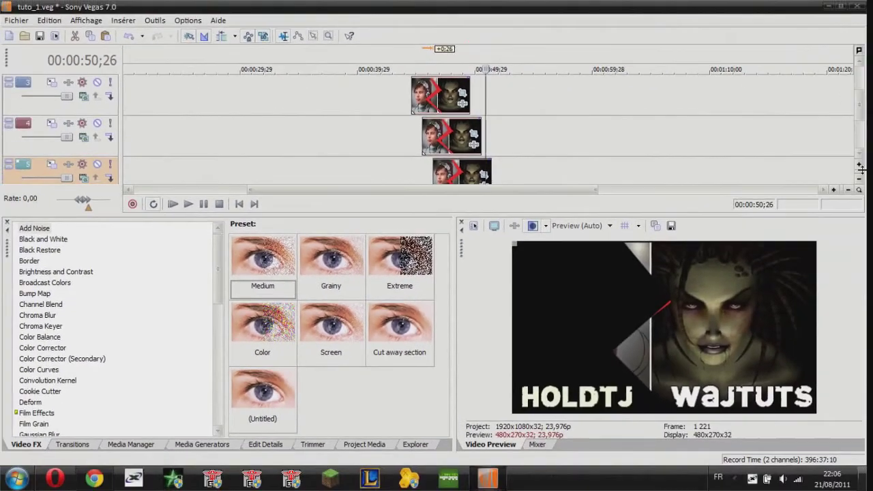
mouse_move(861, 126)
left_mouse_down()
mouse_move(861, 102)
mouse_move(861, 116)
left_mouse_up()
left_click(408, 130)
key("space")
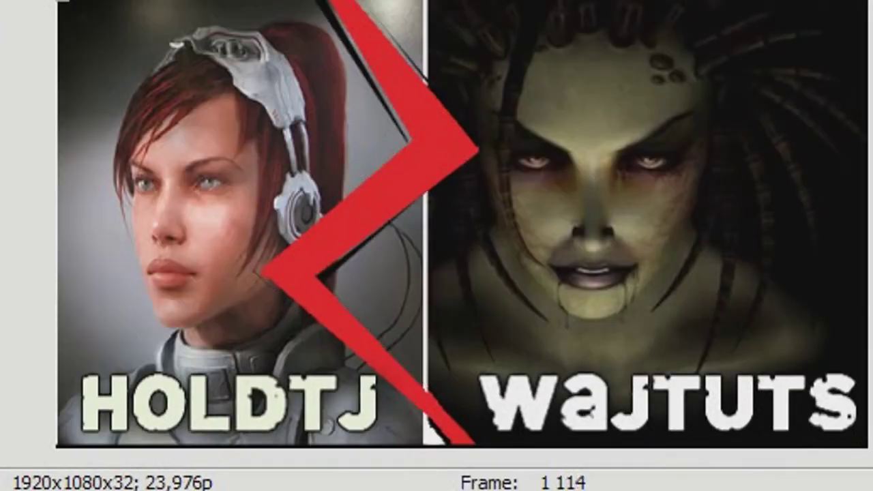
key("space")
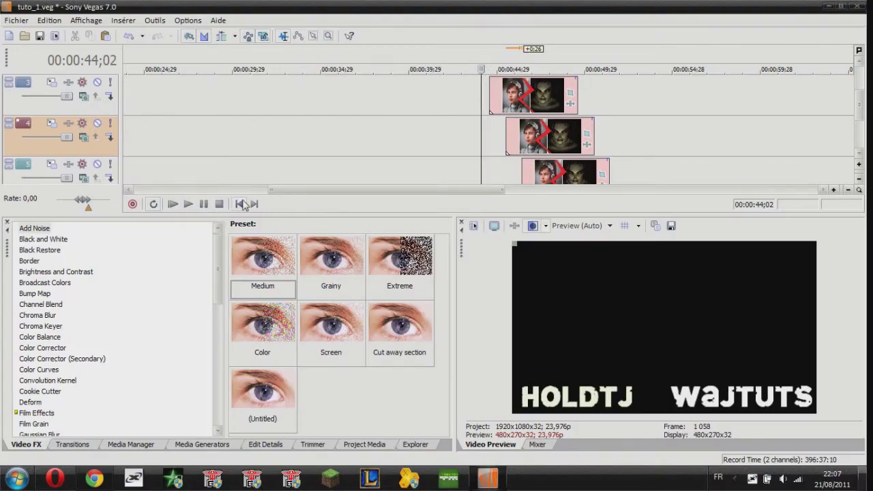
Play the finished example with its push transitions from the start of the project
left_click(240, 204)
key("space")
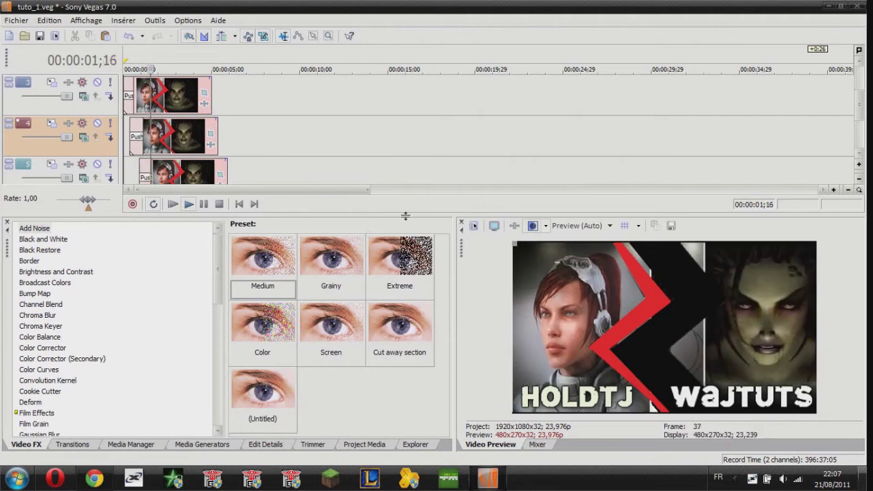
key("space")
Add a short fade-in to the start of each of the three masked image events
left_click_drag(301, 183, 455, 192)
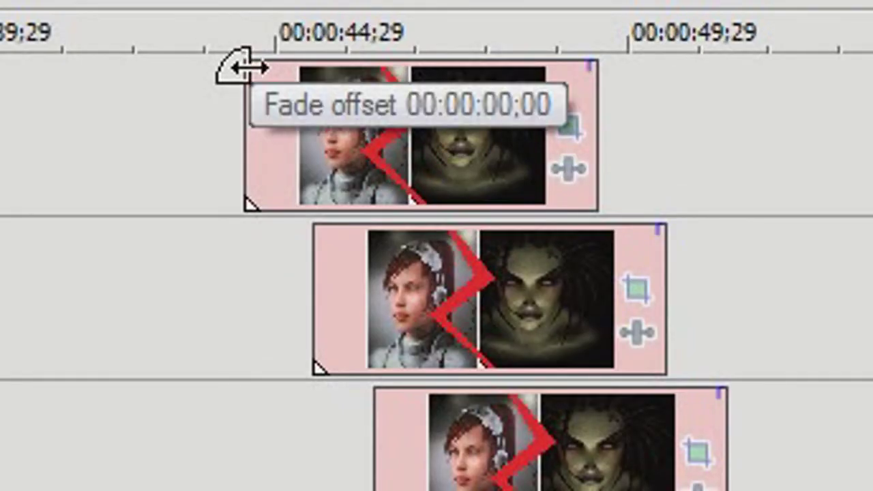
left_click_drag(247, 67, 296, 78)
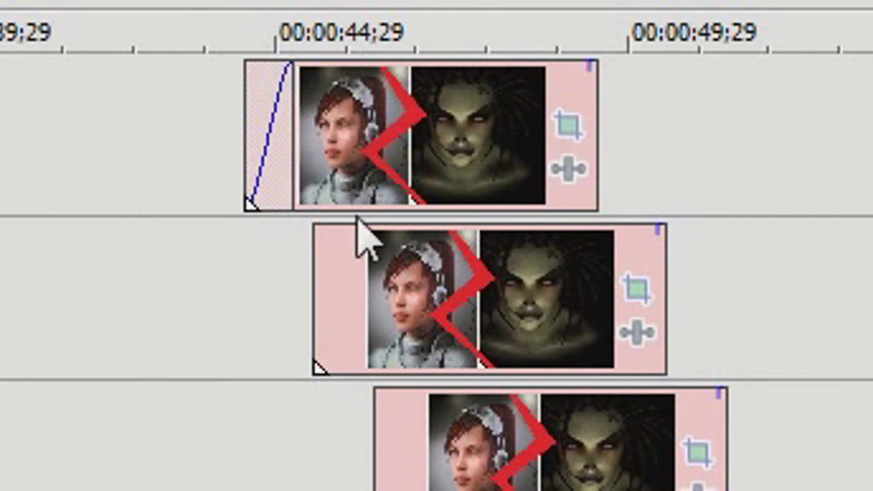
left_click_drag(316, 229, 365, 230)
left_click_drag(376, 390, 424, 391)
Move the track 4 and track 5 image events earlier, shifting the track 5 event by -0;25, to tighten the stagger
left_click_drag(535, 252, 503, 255)
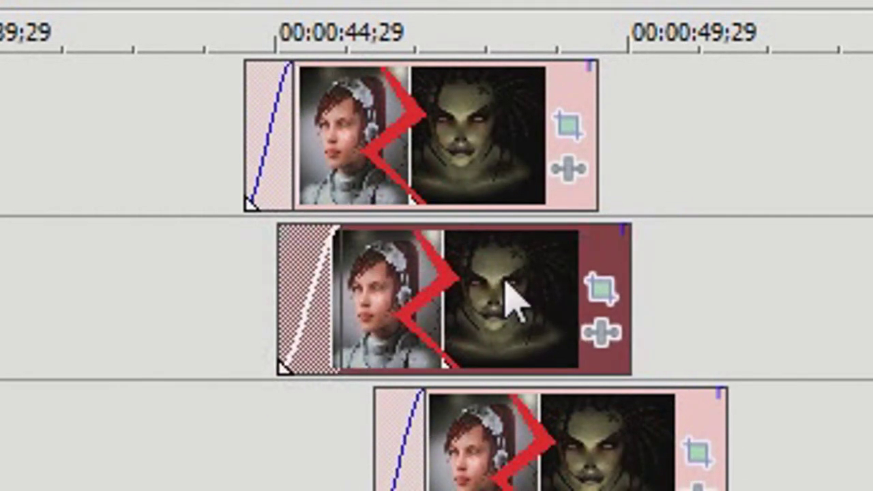
left_click(595, 442)
left_click_drag(596, 442, 541, 442)
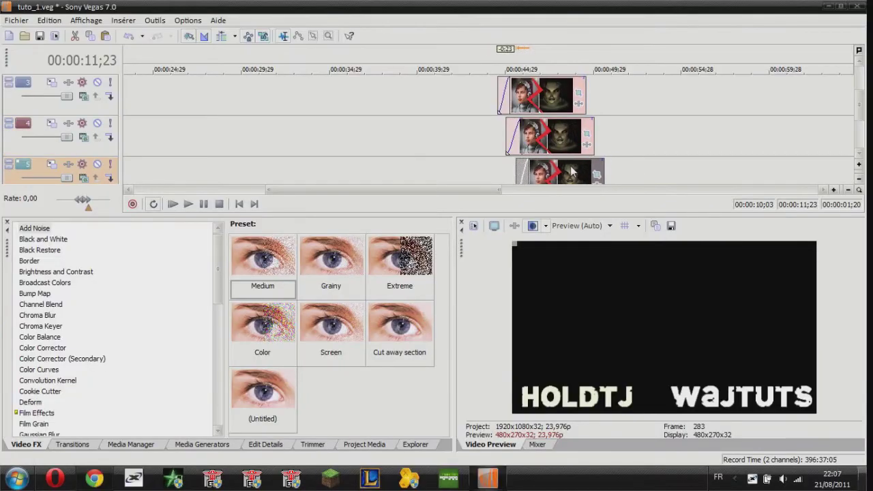
left_click_drag(572, 172, 569, 169)
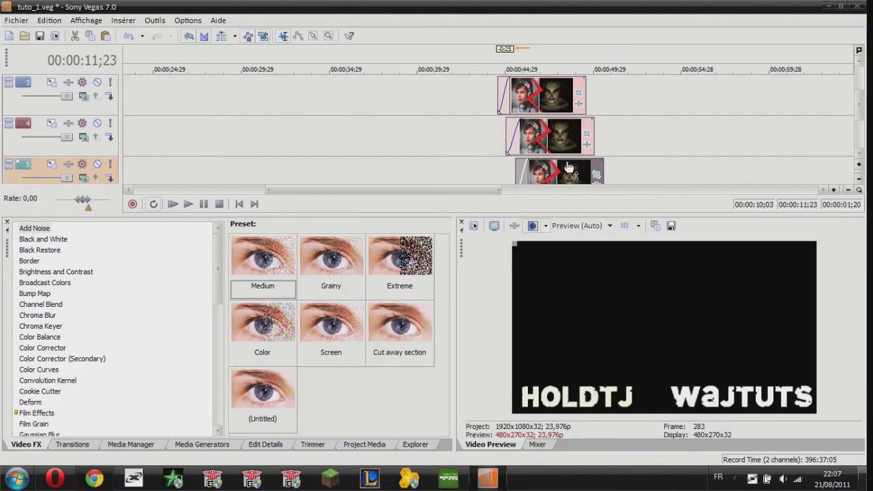
Apply the Push Down transition to the fade-in of the track 3 image event and play the result
left_click(502, 146)
key("space")
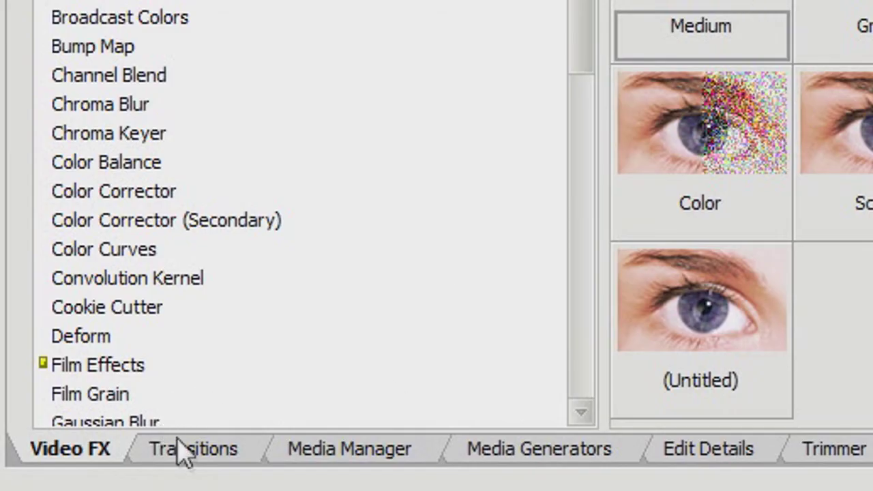
left_click(179, 442)
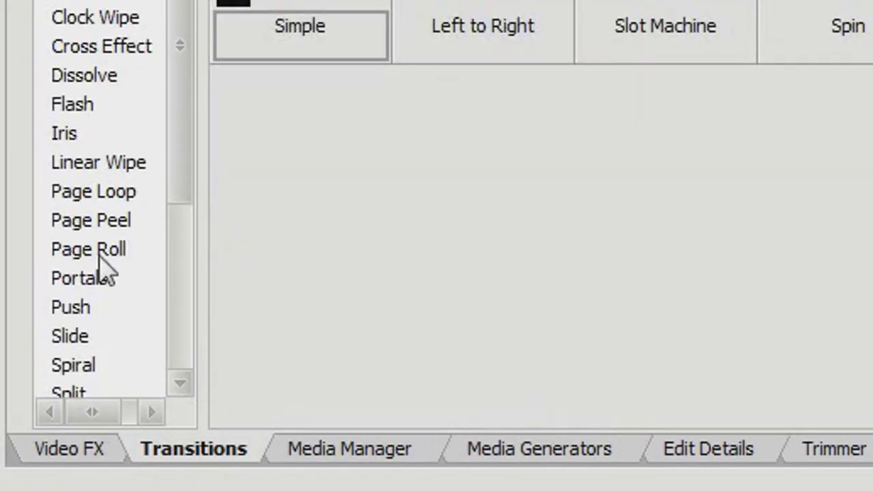
left_click(72, 194)
left_click(67, 213)
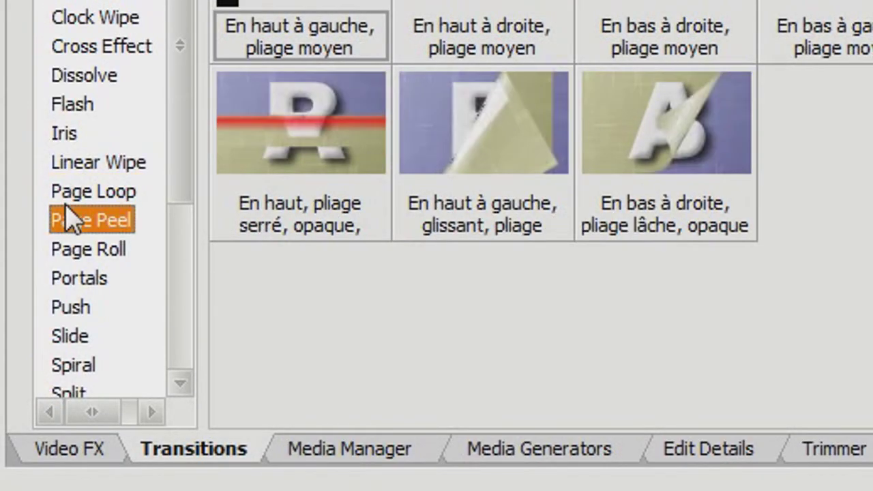
left_click(72, 315)
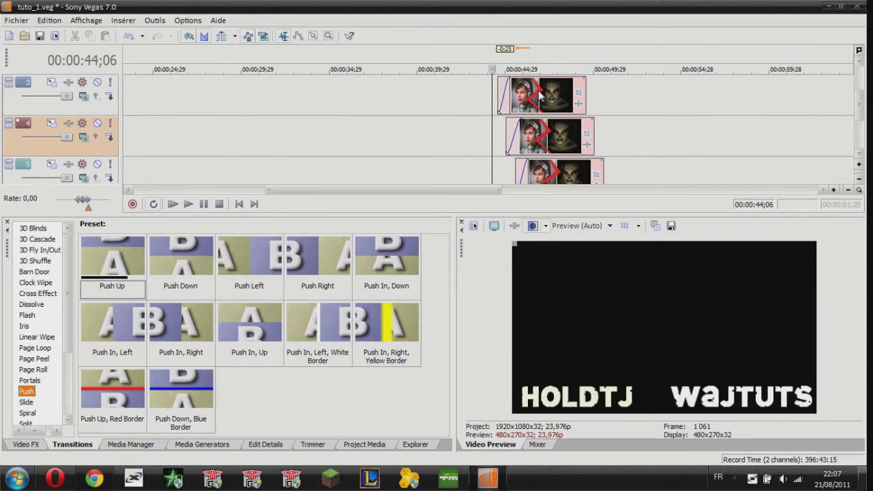
left_click_drag(170, 267, 505, 102)
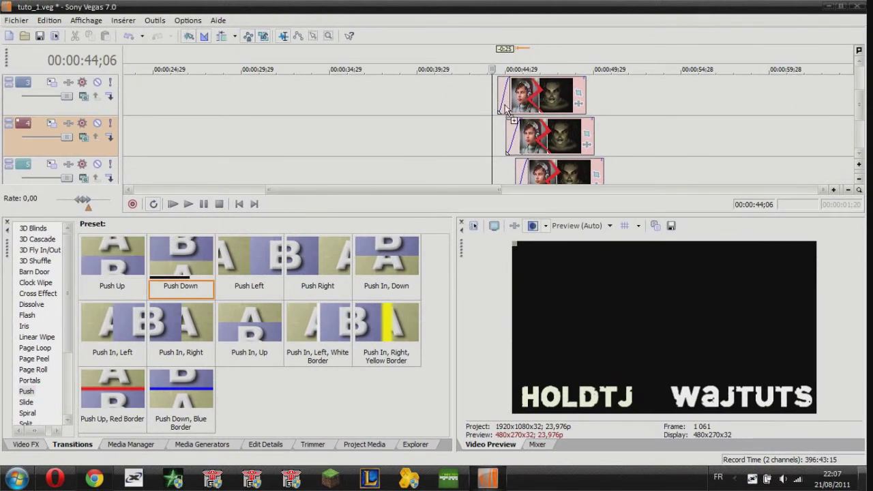
left_click(489, 111)
key("space")
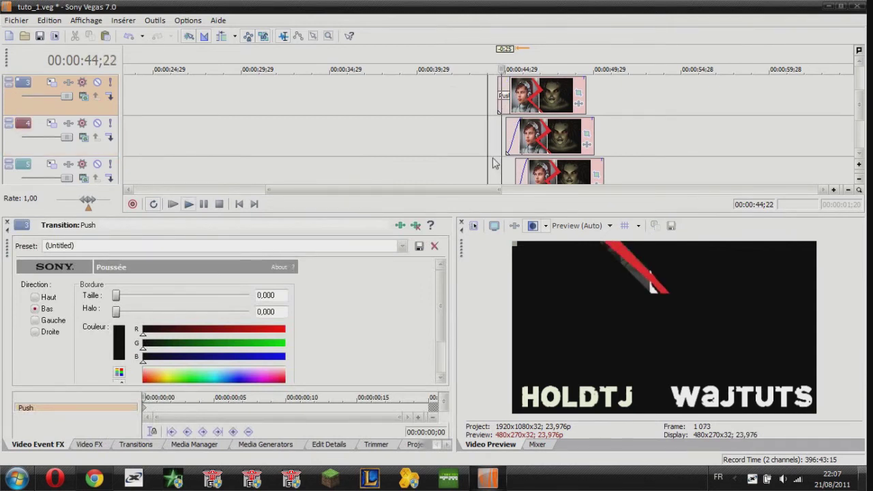
key("space")
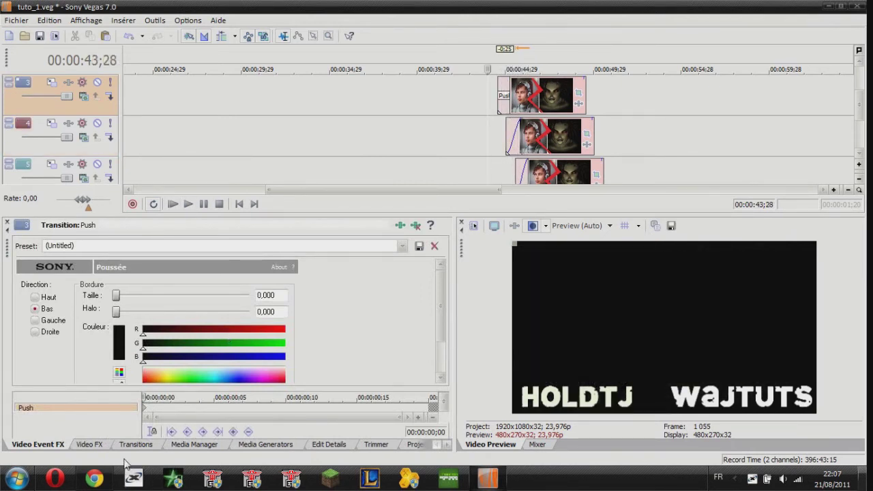
Apply the Push Right transition to the fade-in of the track 4 image event and Push Left to the track 5 event's fade-in
left_click(135, 444)
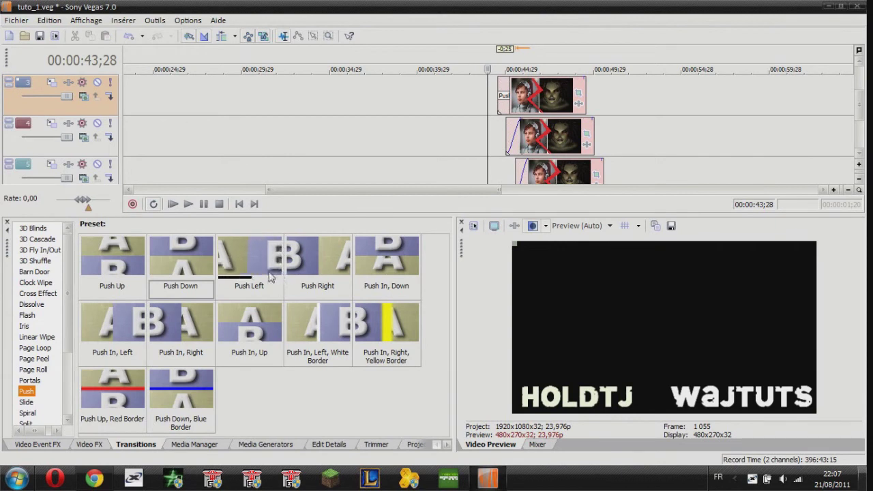
left_click(319, 273)
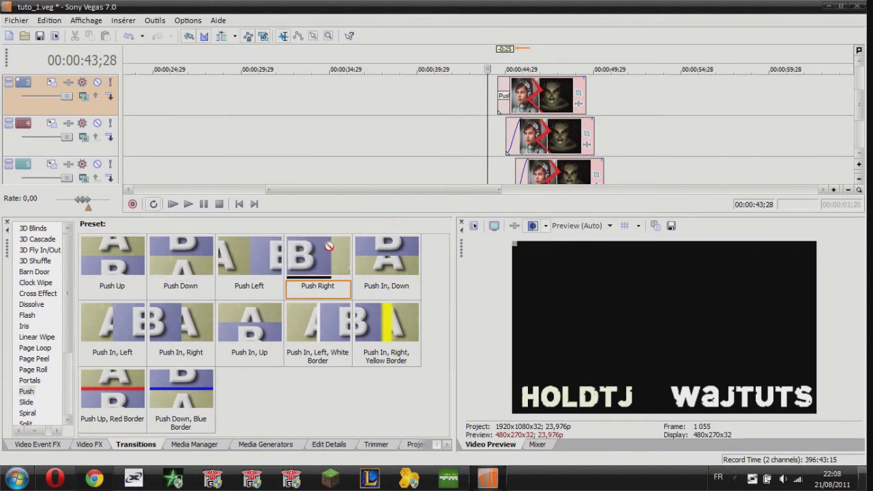
left_click(558, 138)
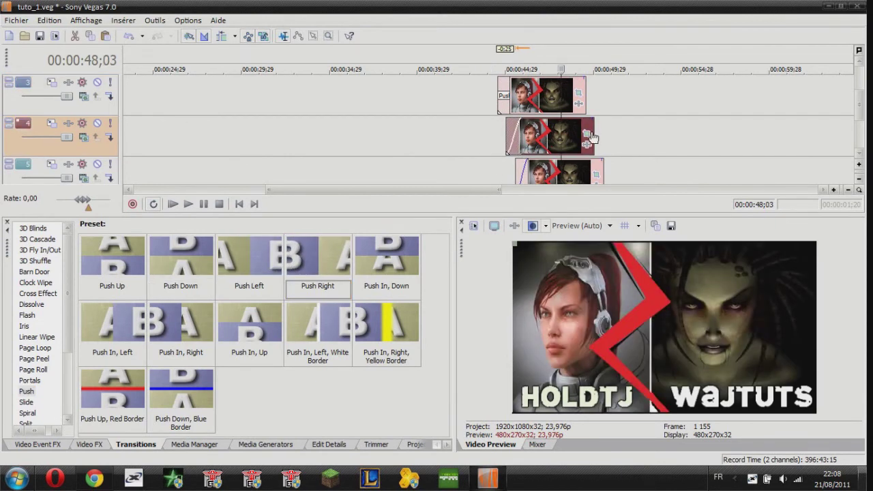
left_click(506, 145)
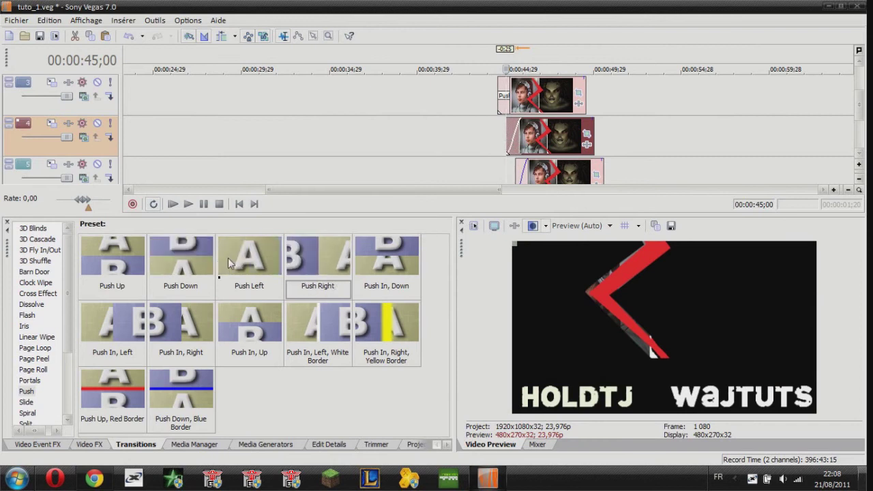
left_click_drag(318, 258, 517, 137)
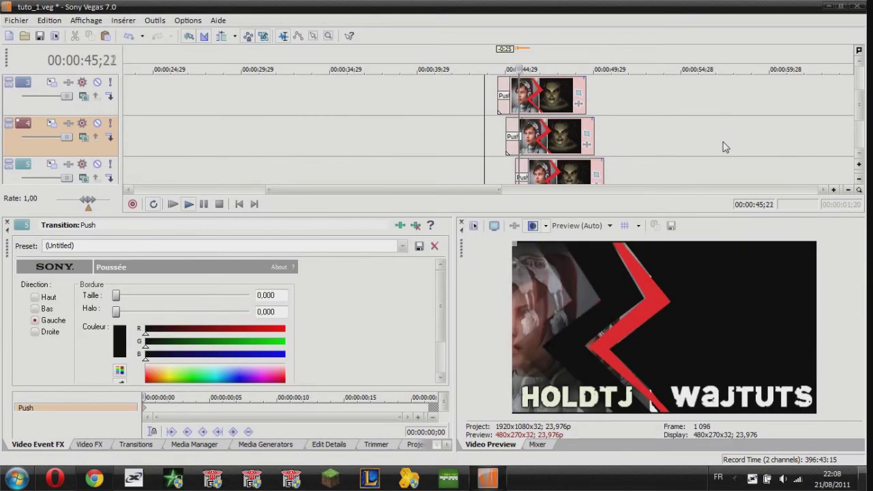
key("space")
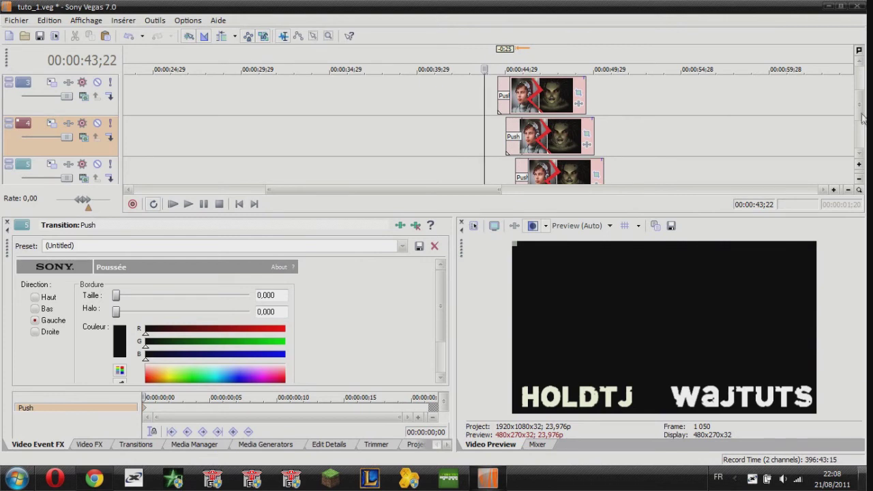
Shift the track 5 image event +7;16 to preview it on its own, and move it back by -7;18
scroll(863, 101, "up", 2)
scroll(863, 101, "down", 3)
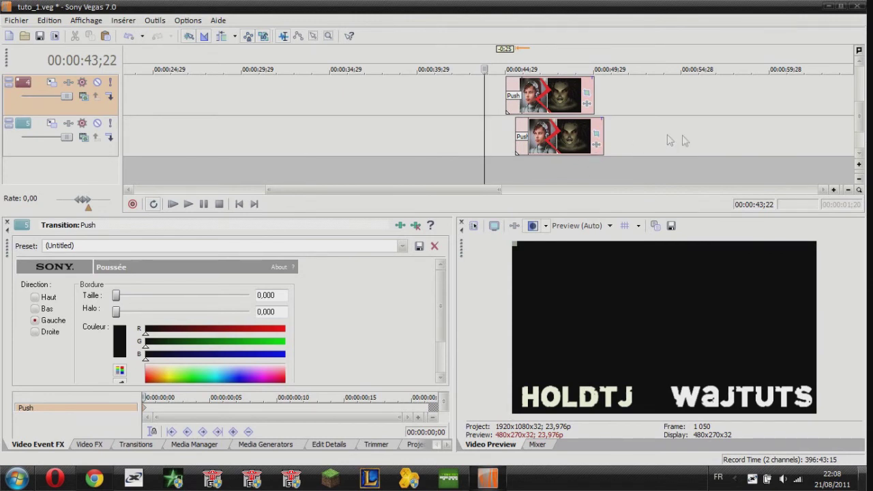
left_click(584, 136)
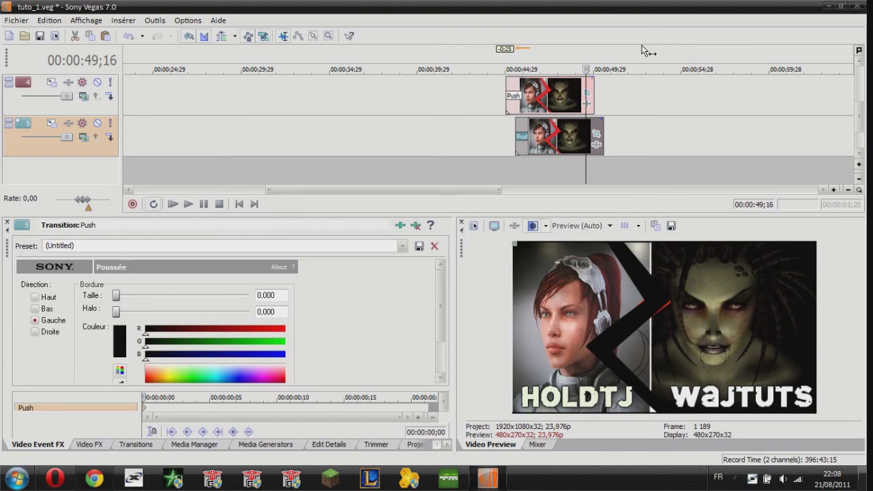
left_click(614, 143)
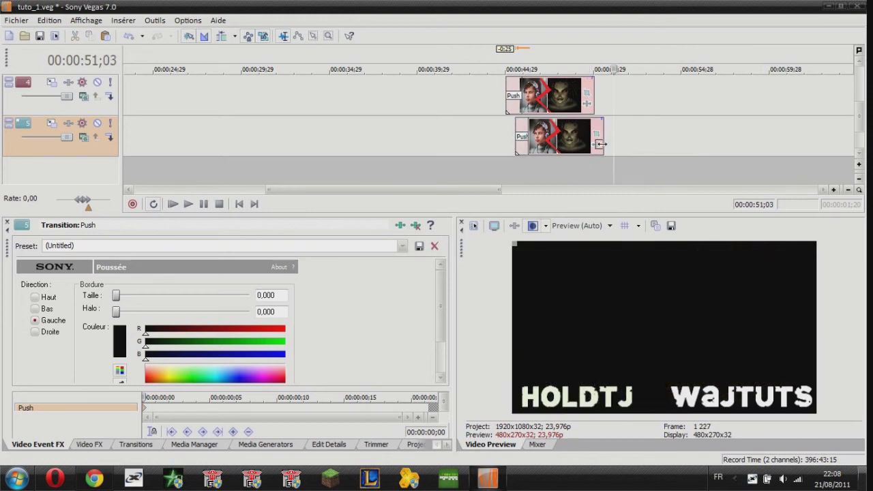
key("space")
left_click(580, 136)
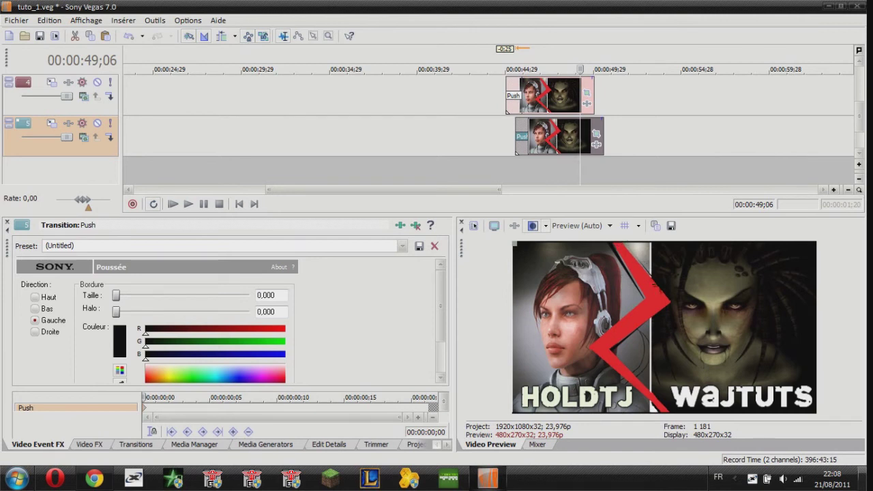
left_click_drag(515, 151, 648, 151)
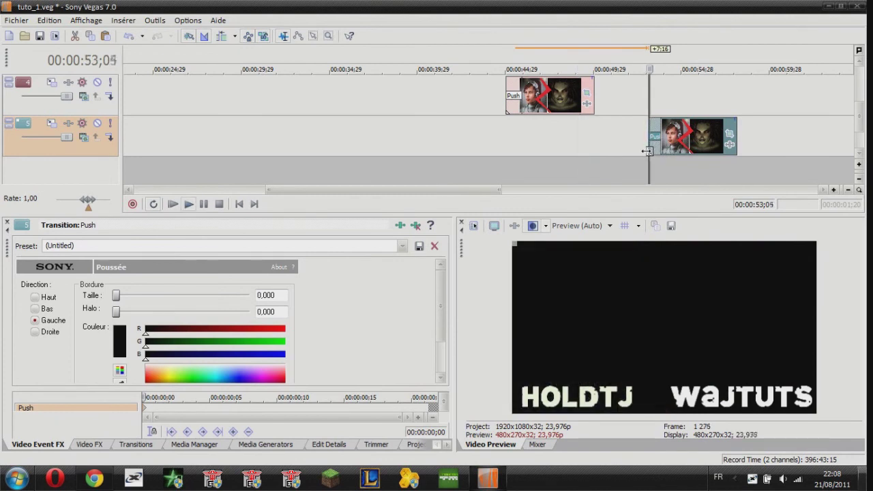
key("space")
left_click(683, 140)
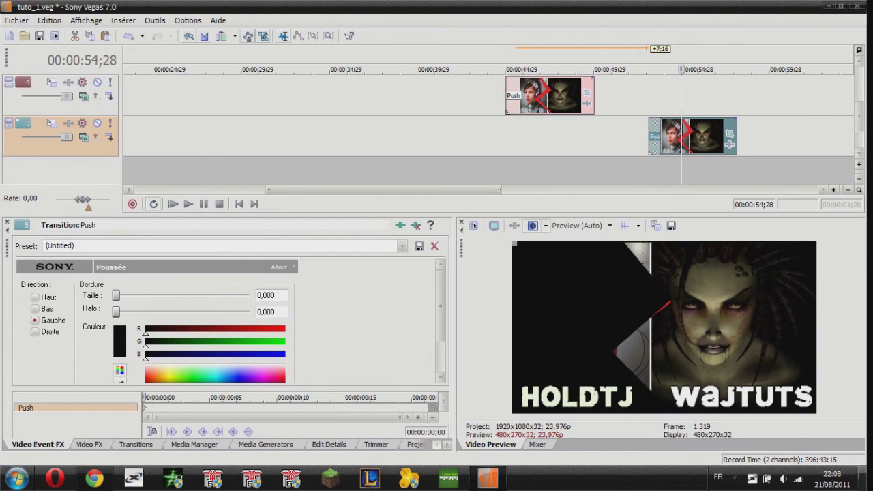
left_click_drag(705, 143, 568, 157)
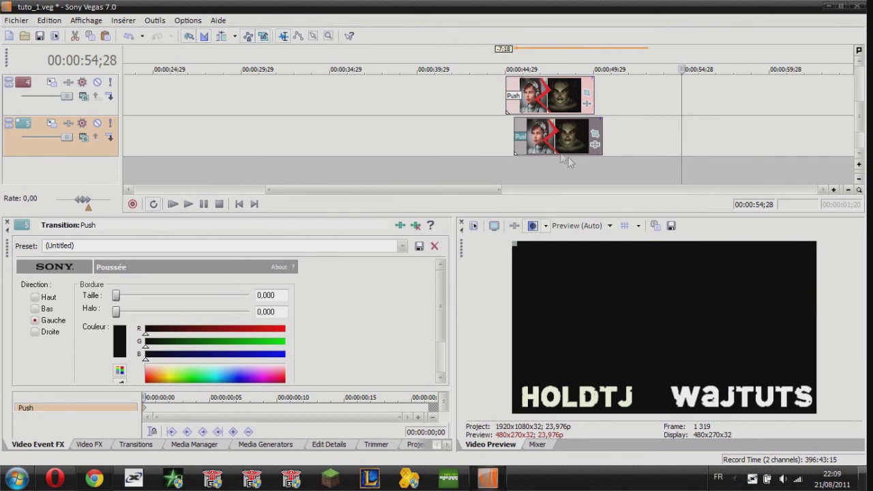
Play the three staggered image events from just before they start to check their push transitions together
left_click(508, 146)
key("space")
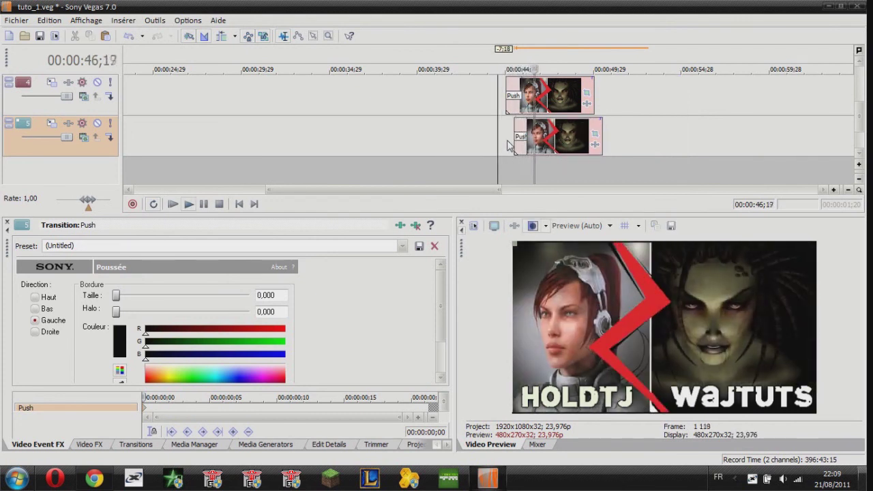
key("space")
left_click_drag(860, 132, 861, 107)
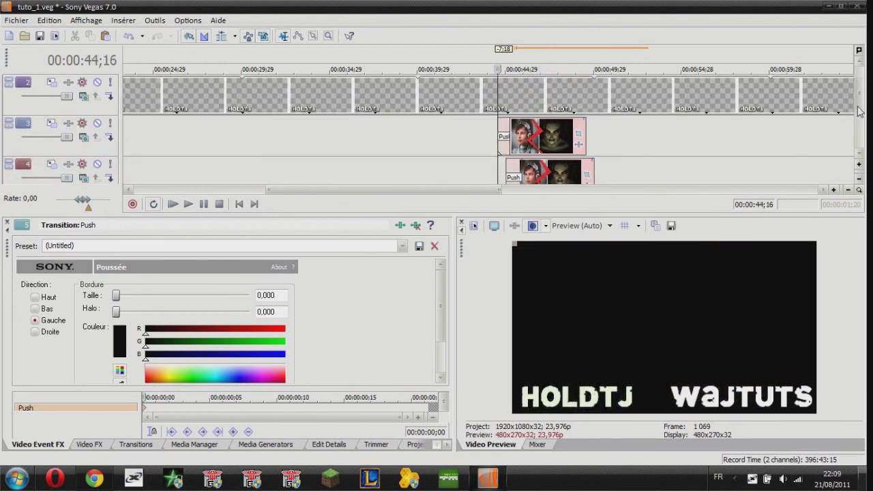
left_click(488, 147)
key("space")
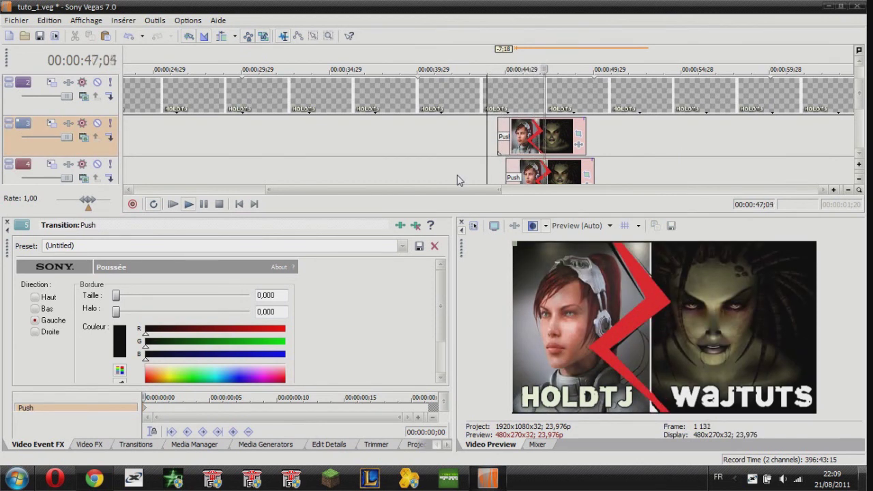
left_click(203, 204)
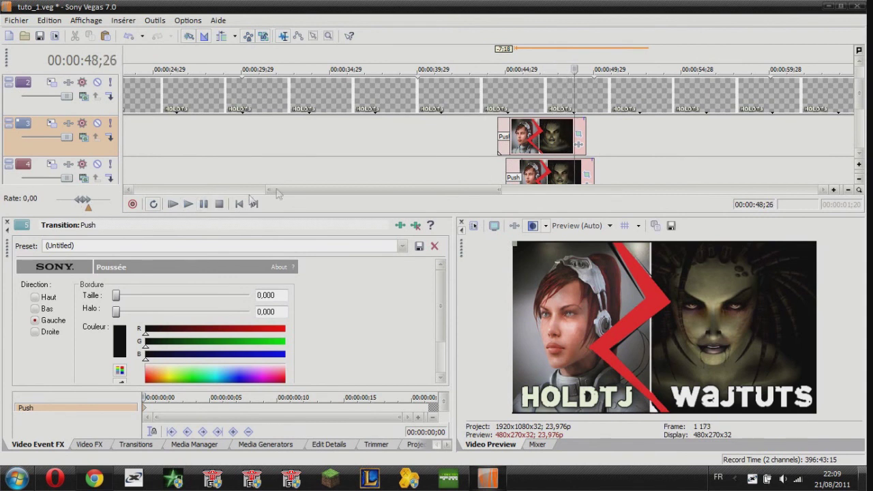